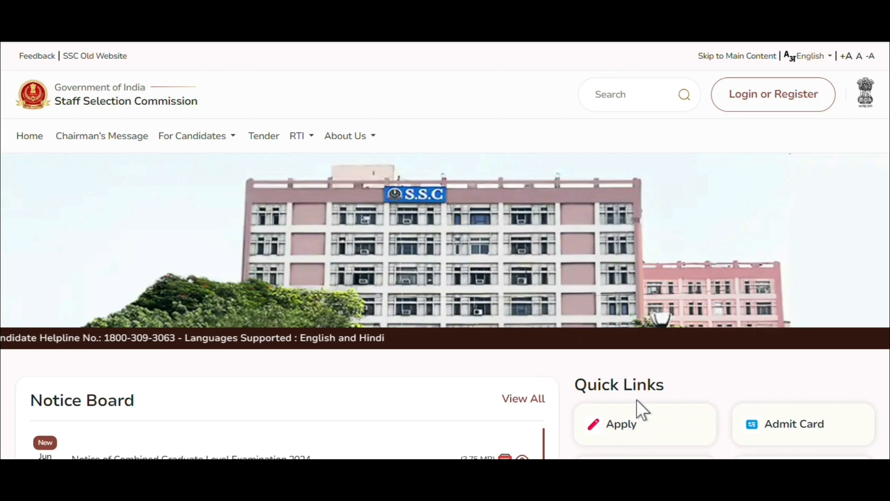
Open the Combined Graduate Level Examination, 2024 application and log in as a candidate by entering the displayed captcha.
left_click(634, 434)
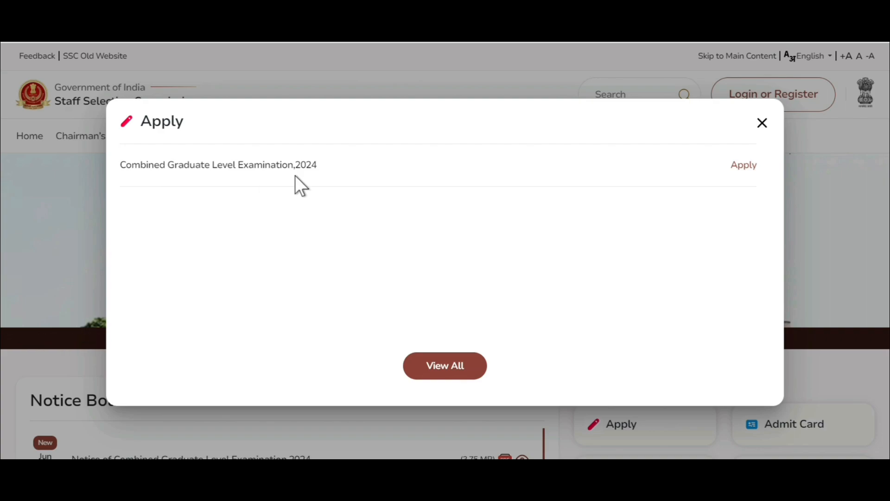
left_click(741, 167)
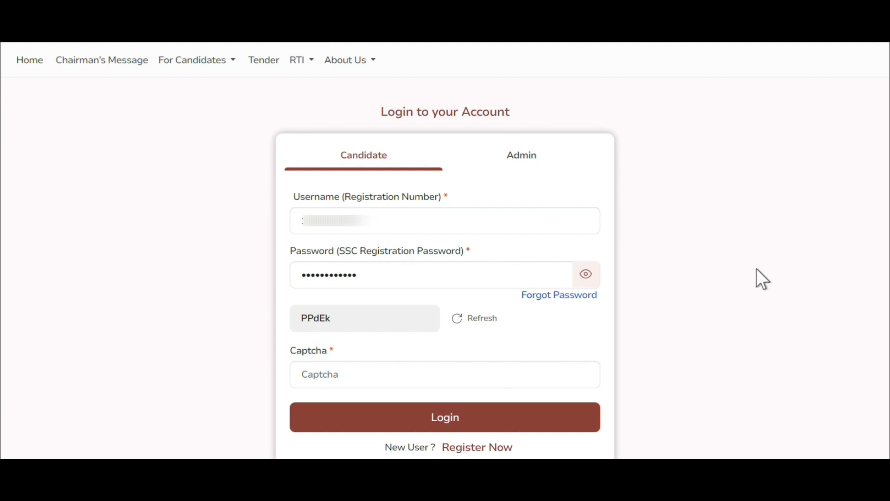
left_click(341, 373)
type("PPdEk")
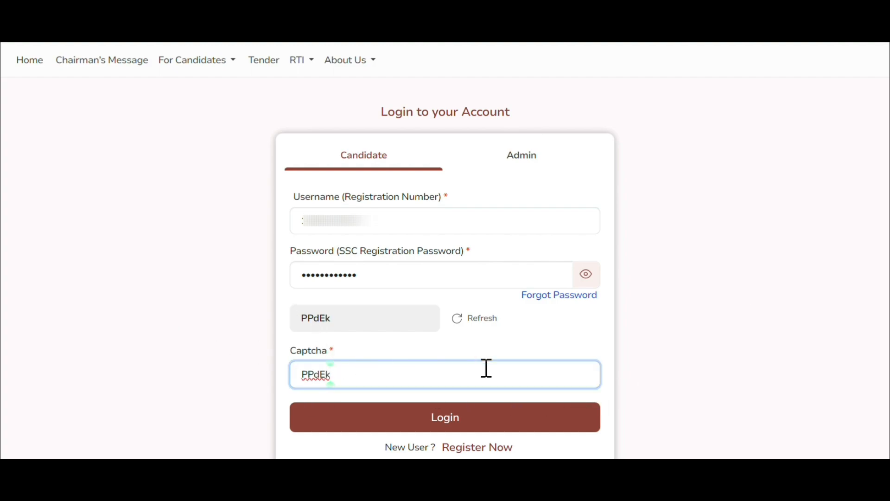
left_click(474, 430)
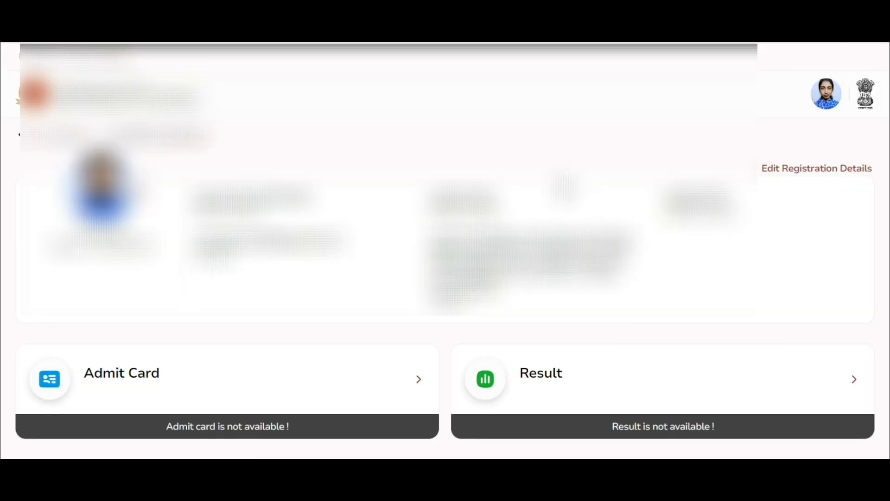
Start applying for the live Combined Graduate Level Examination and proceed past the instructions to the application form.
scroll(562, 184, "down", 7)
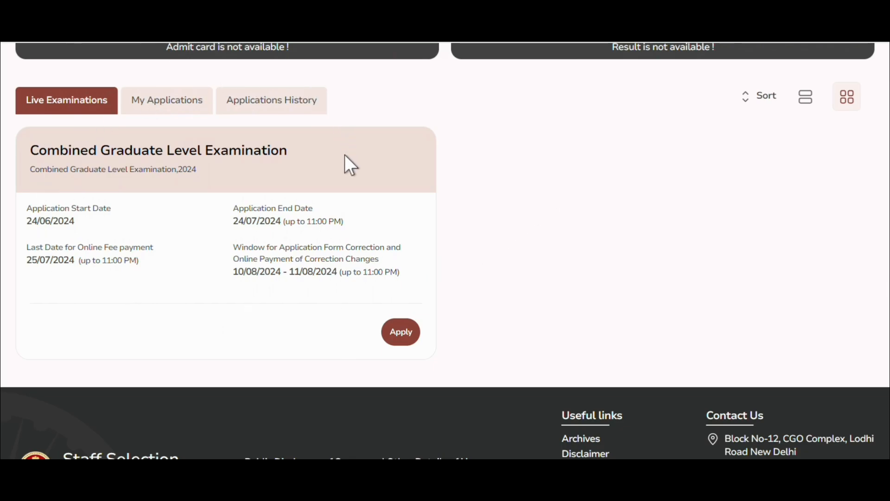
left_click(401, 332)
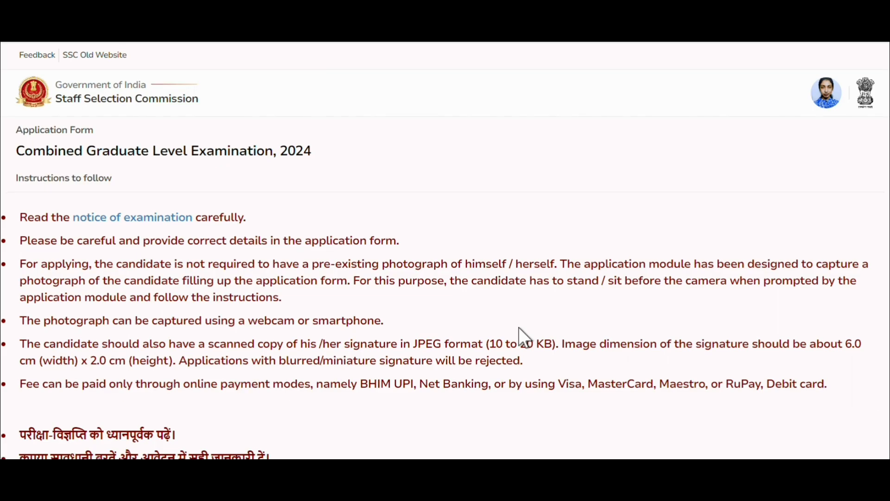
scroll(519, 327, "down", 4)
scroll(518, 327, "down", 2)
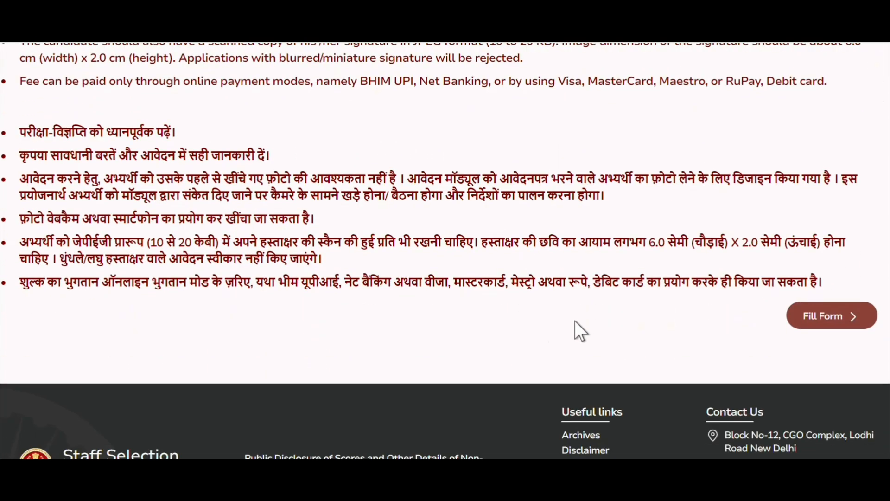
left_click(850, 318)
Review the prefilled personal details, save them and continue to the education details.
scroll(555, 211, "down", 3)
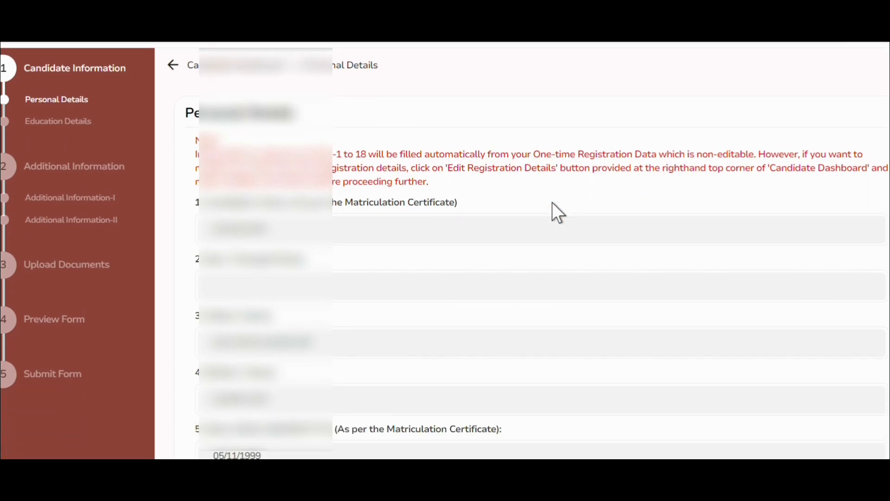
scroll(552, 203, "down", 5)
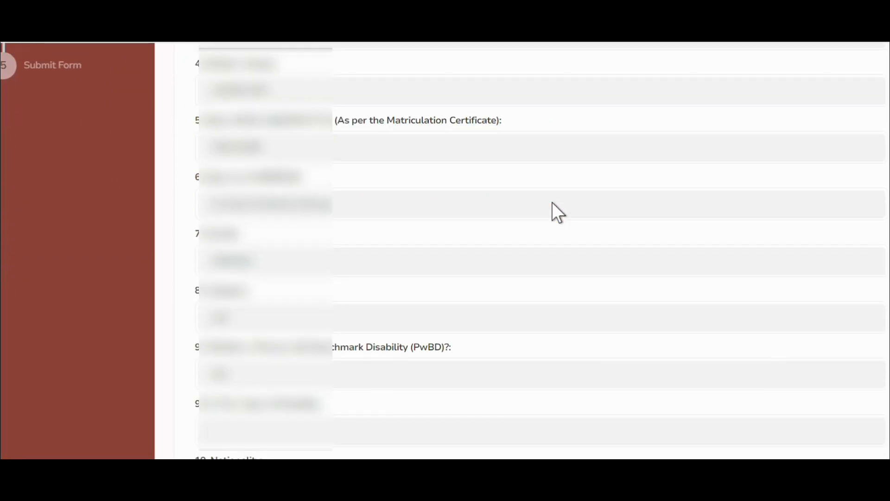
scroll(552, 202, "up", 4)
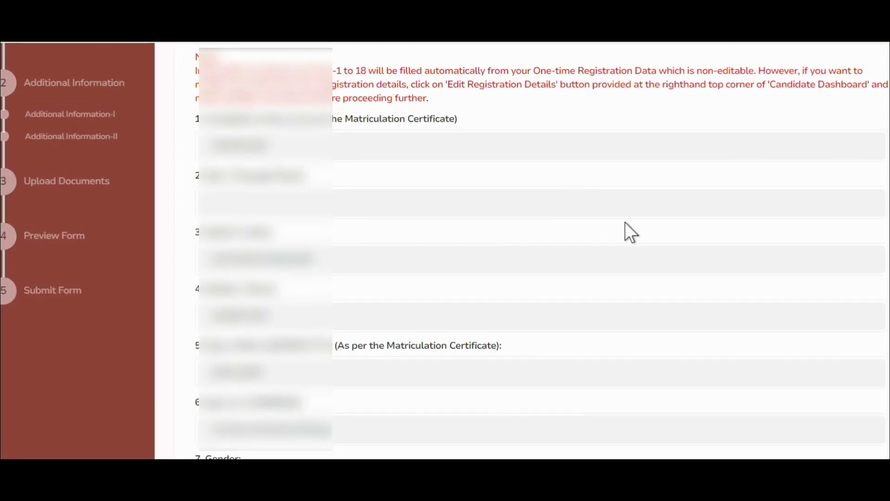
scroll(625, 222, "down", 8)
scroll(609, 255, "down", 10)
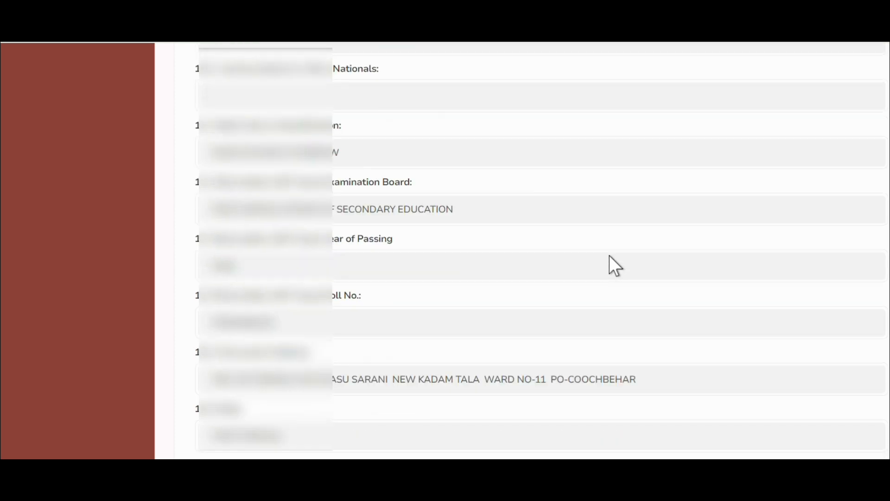
scroll(568, 274, "down", 5)
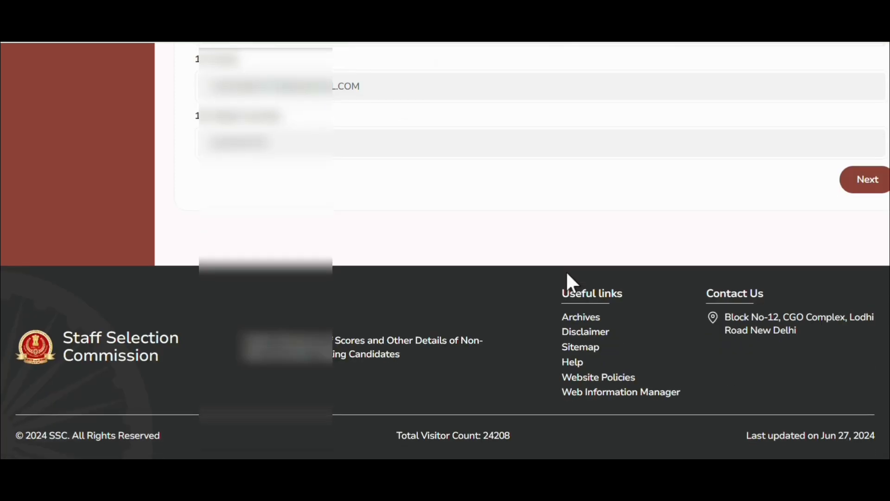
left_click(865, 184)
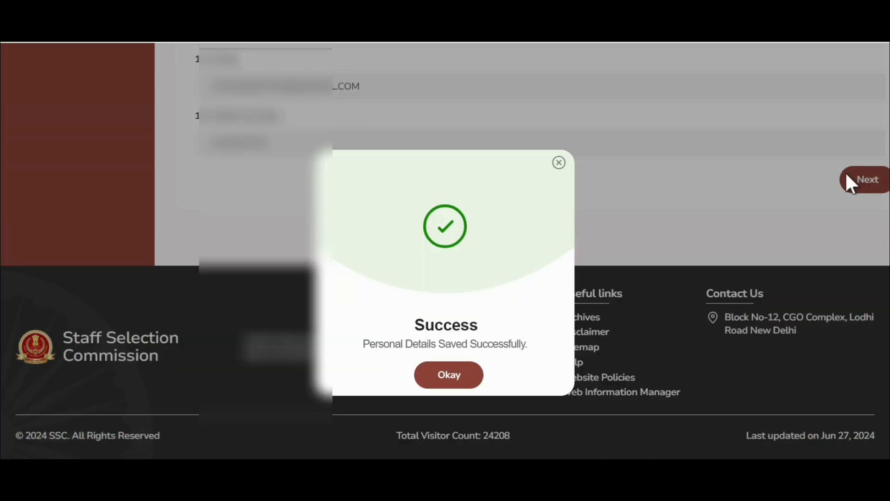
left_click(450, 374)
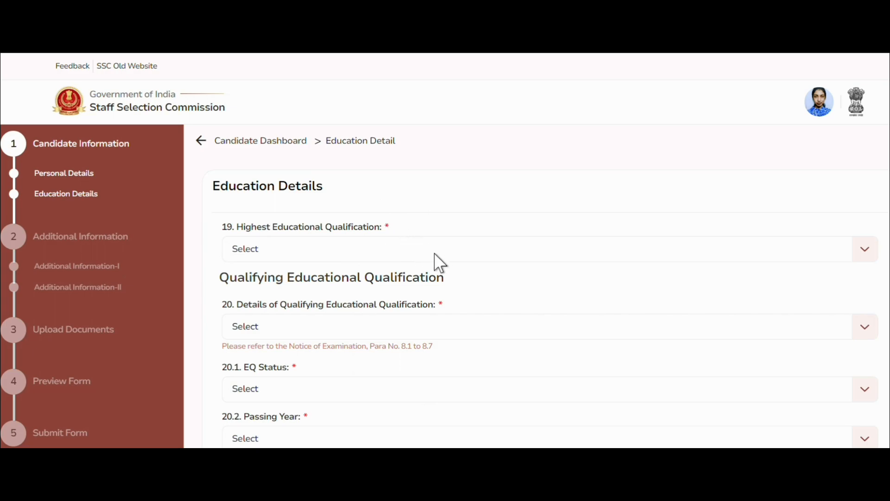
Set the highest educational qualification to Post Graduation and the qualifying educational qualification to Graduation.
left_click(458, 252)
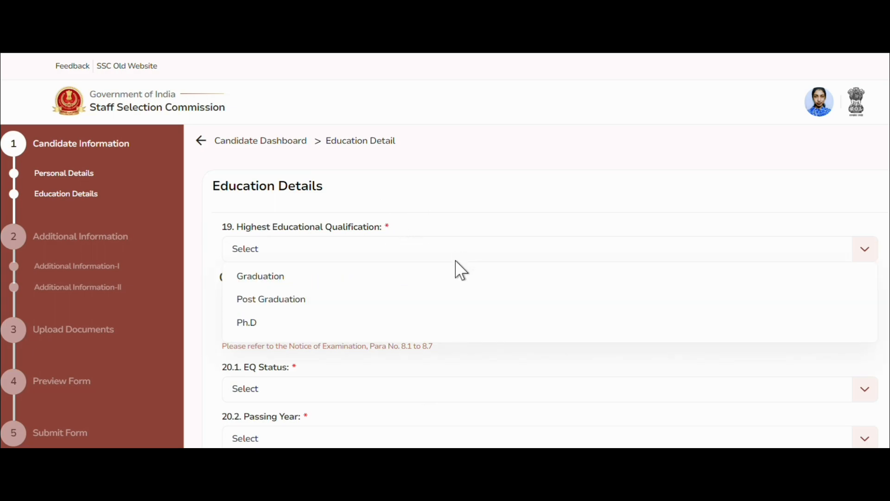
left_click(458, 301)
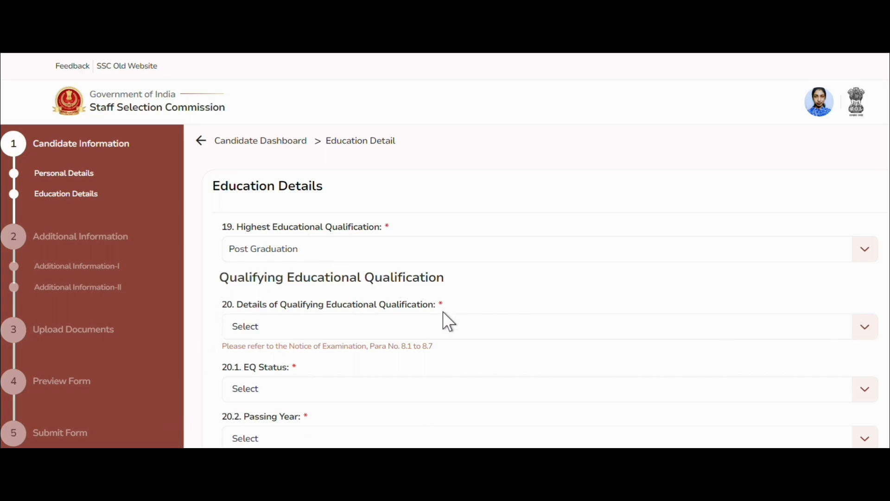
left_click(863, 330)
left_click(655, 357)
Set the EQ status to Passed and the passing year to 2022.
scroll(868, 254, "down", 3)
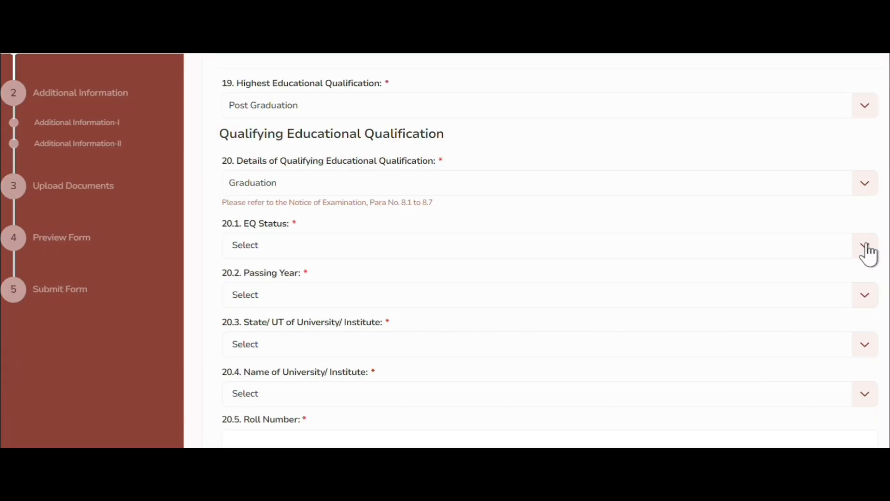
left_click(867, 251)
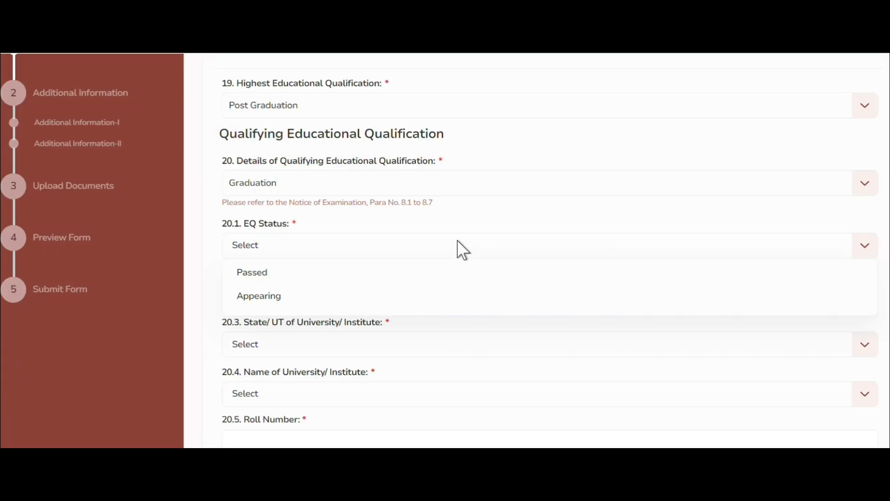
left_click(427, 281)
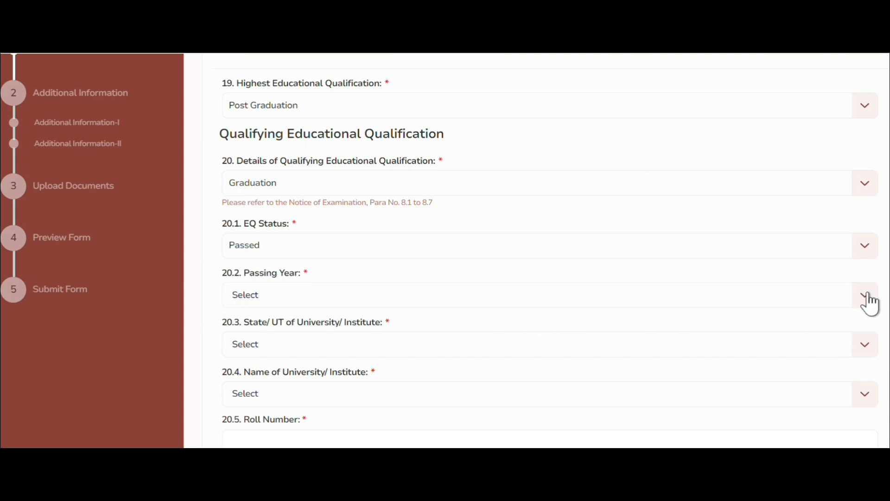
left_click(867, 294)
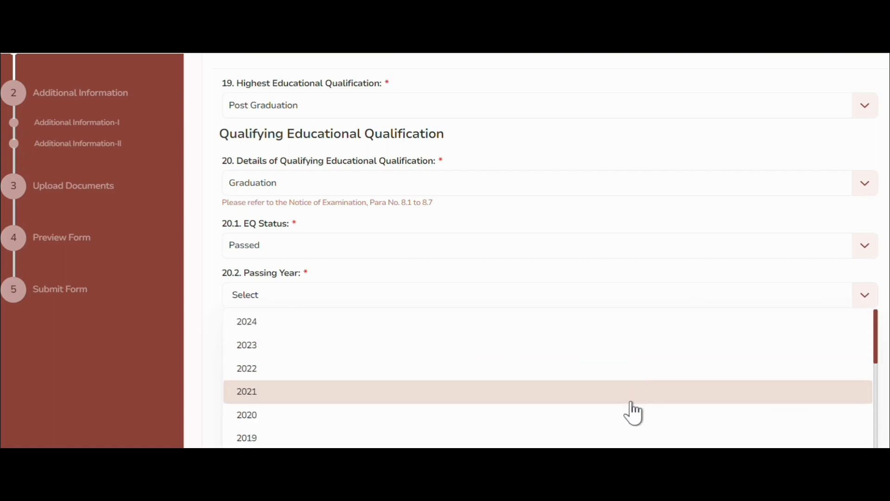
left_click(623, 378)
Choose West Bengal as the university's state and VISVA BHARATI UNIVERSITY as the university name.
scroll(852, 162, "down", 3)
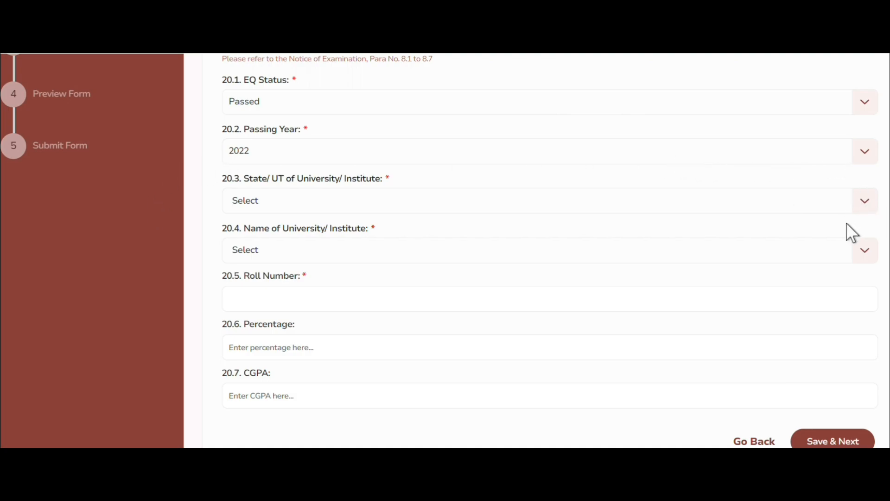
left_click(870, 207)
scroll(700, 254, "down", 10)
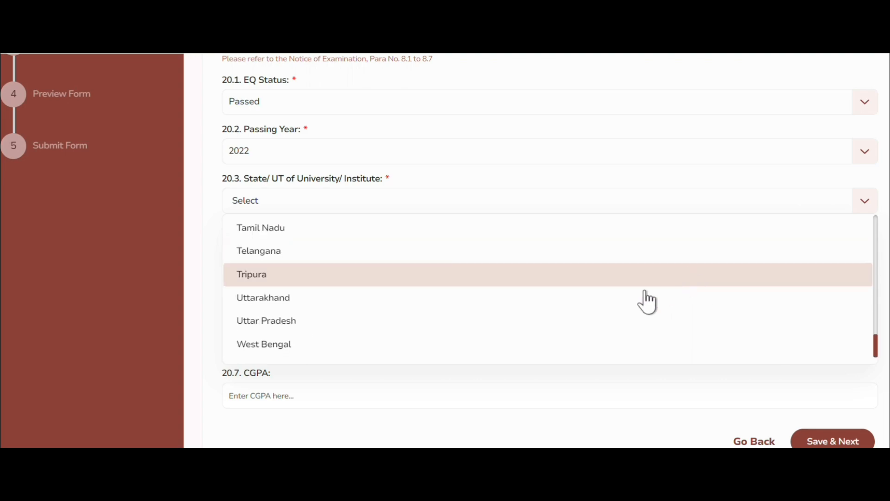
left_click(645, 344)
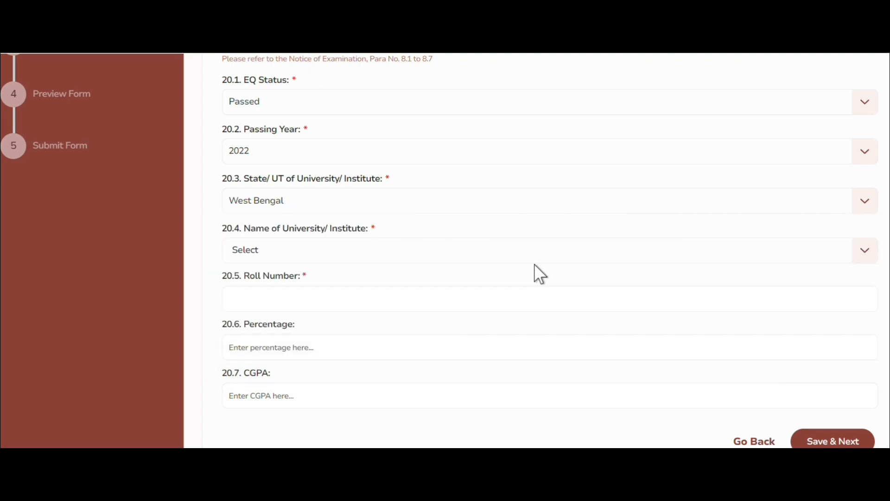
left_click(867, 253)
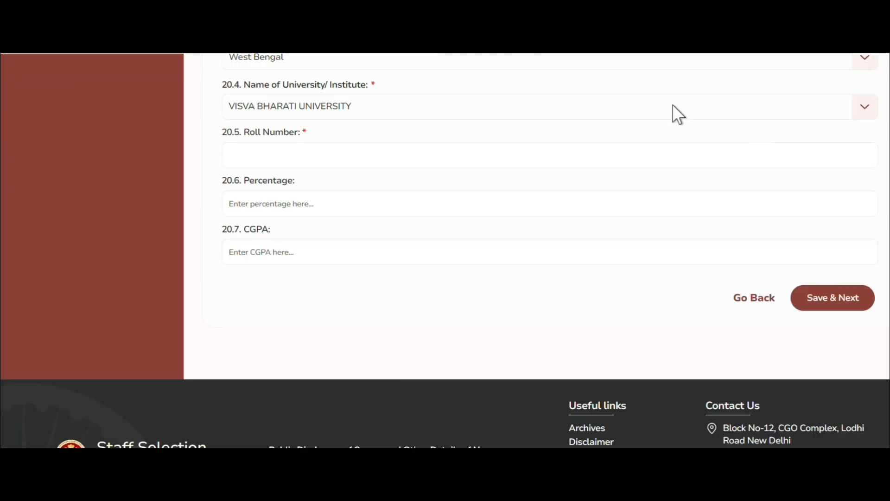
Enter the qualification's roll number and a percentage of 60, and save the education details.
left_click(325, 156)
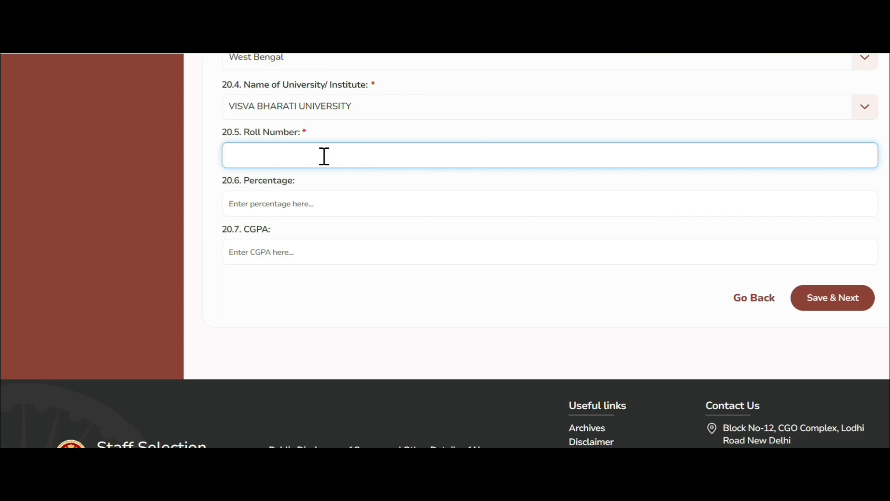
type("9999999")
left_click(273, 206)
type("60")
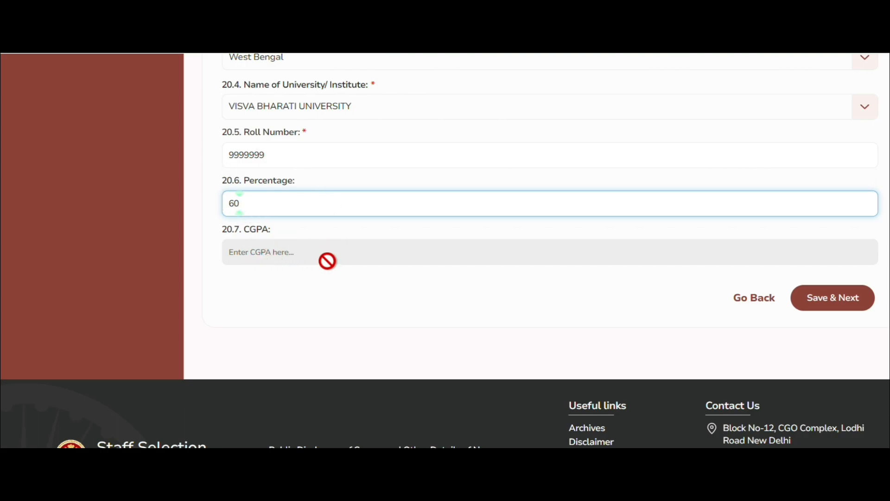
scroll(559, 419, "up", 2)
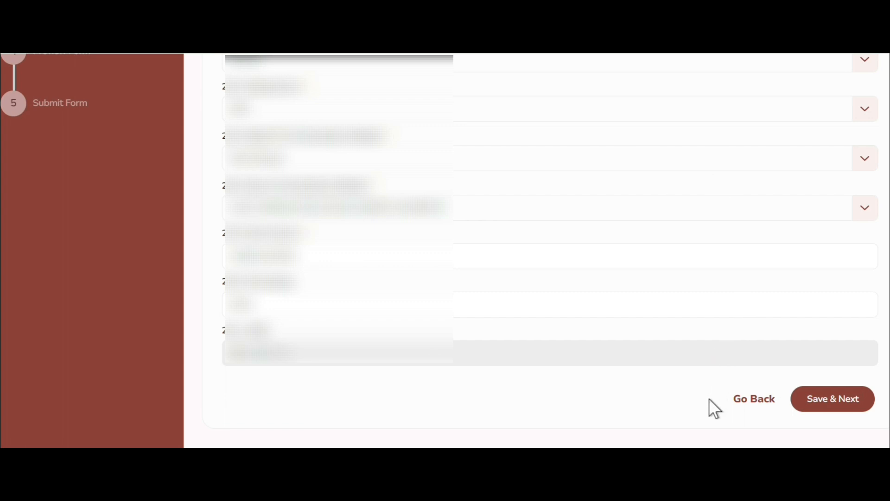
left_click(851, 406)
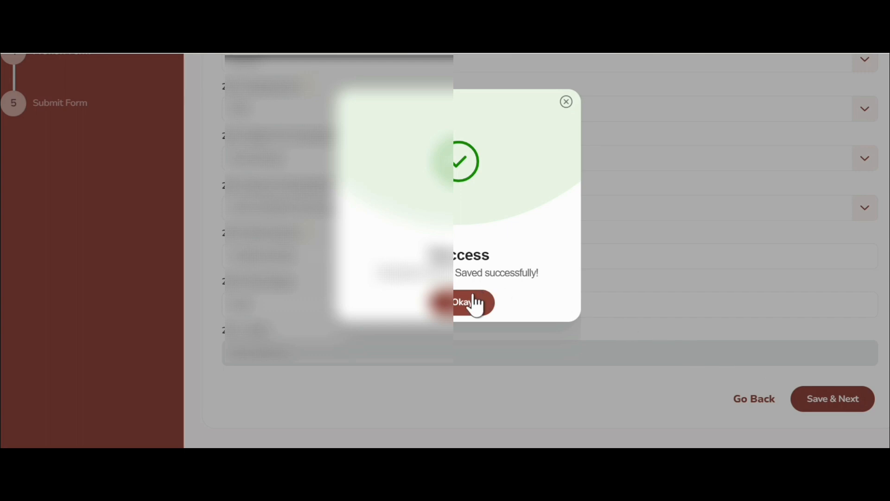
left_click(466, 303)
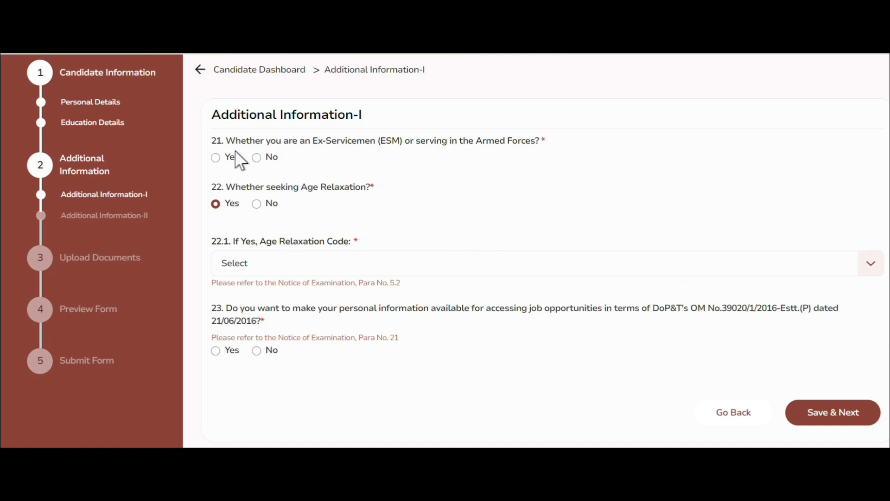
Answer No to the ex-servicemen, age relaxation and personal information sharing questions, and save Additional Information-I.
left_click(257, 158)
left_click(257, 205)
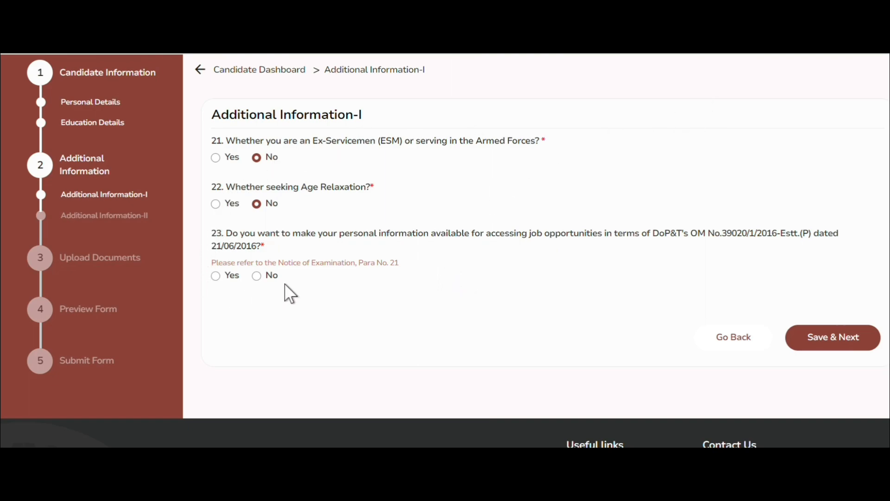
left_click(256, 276)
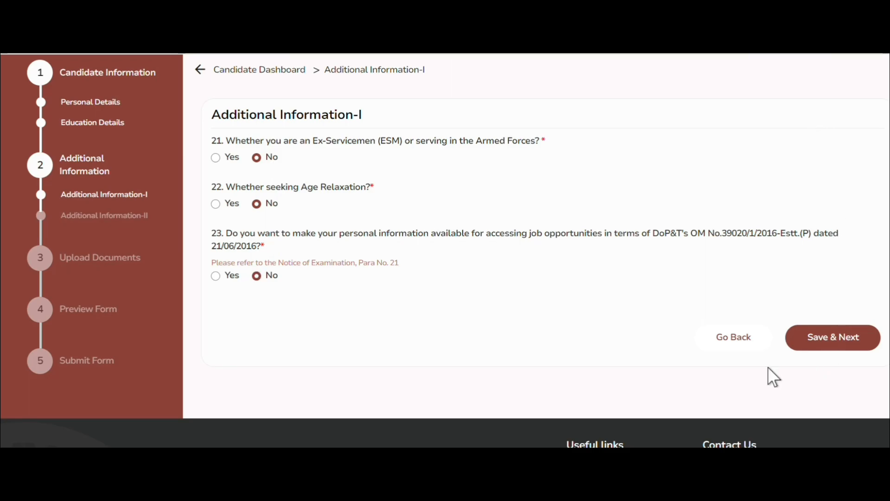
left_click(837, 344)
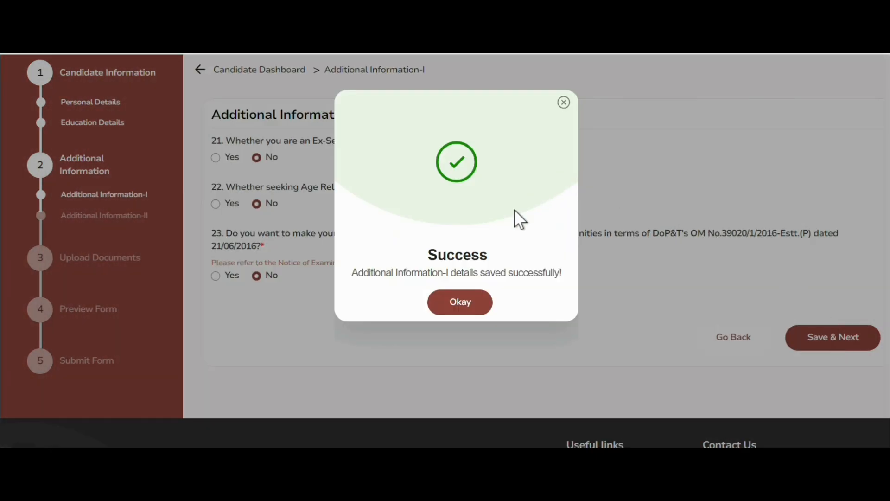
left_click(458, 303)
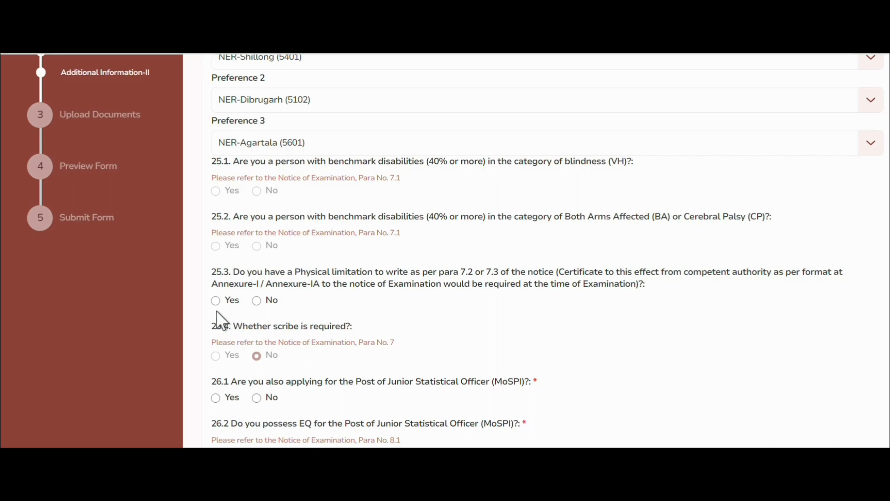
Answer No to question 25.3 about having a physical limitation to write.
left_click(257, 302)
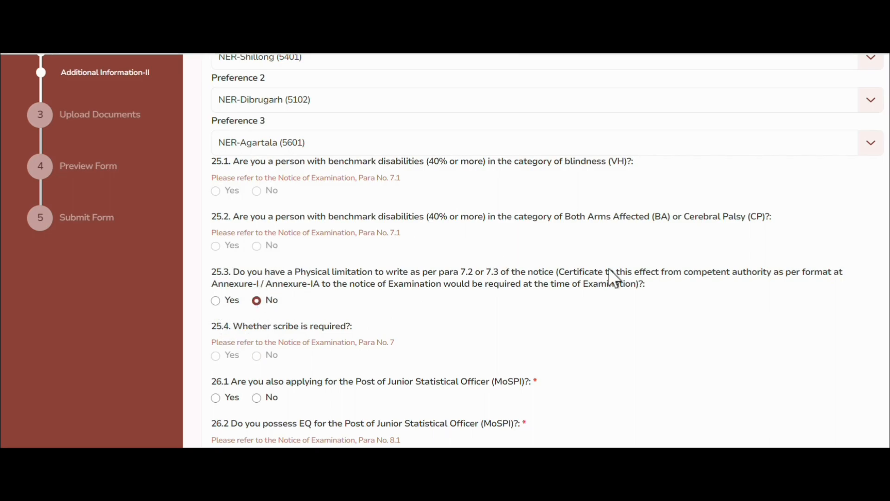
scroll(609, 270, "down", 3)
scroll(615, 278, "down", 2)
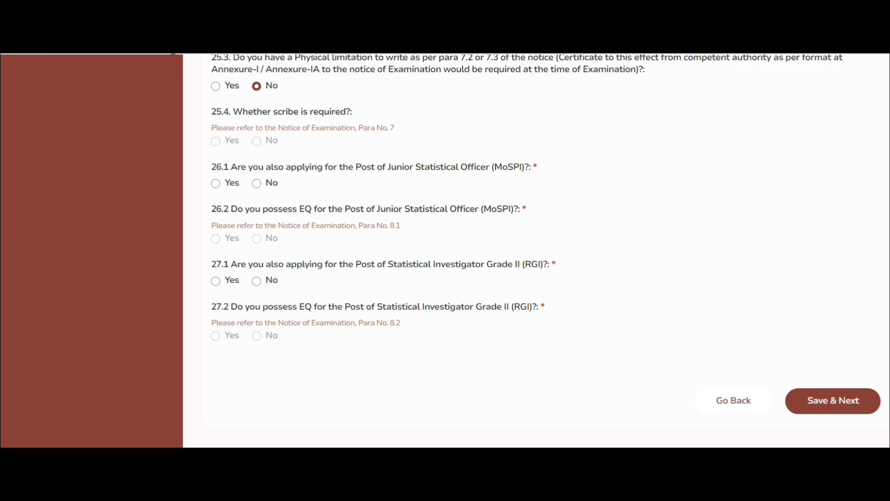
Answer No to question 26.1 about applying for Junior Statistical Officer (MoSPI), and save Additional Information-II.
left_click(216, 183)
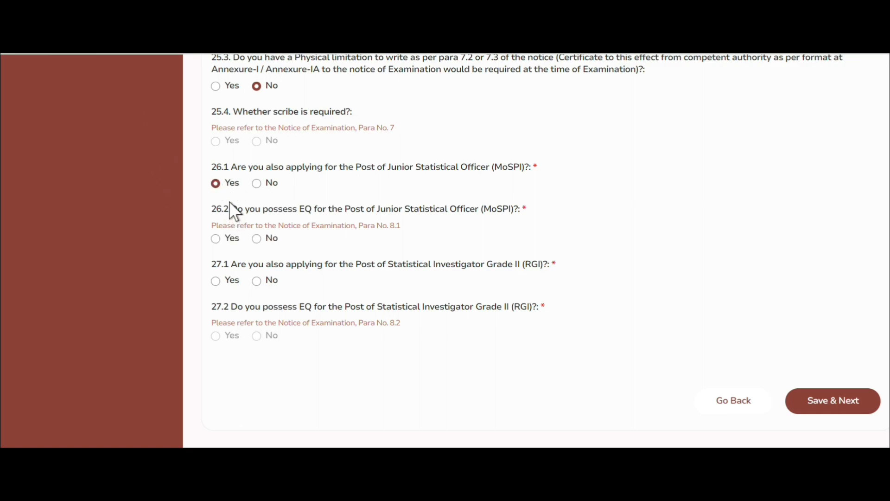
left_click(215, 239)
left_click(257, 184)
scroll(634, 254, "down", 2)
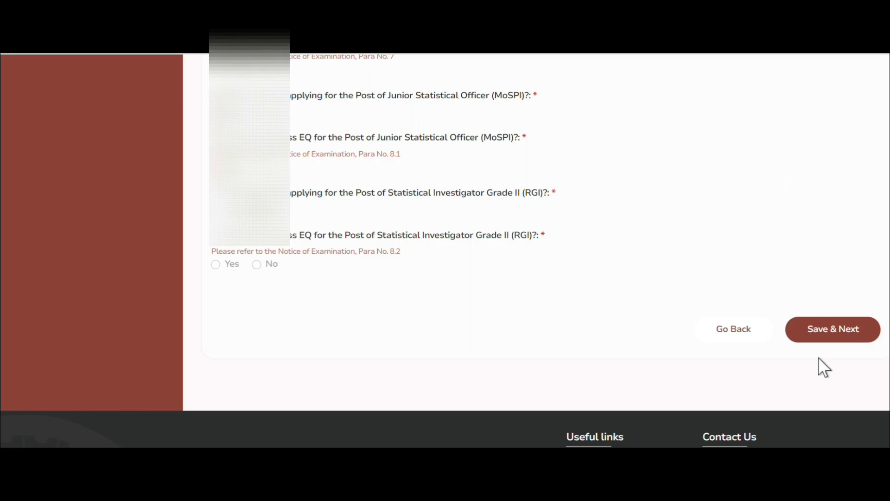
left_click(843, 330)
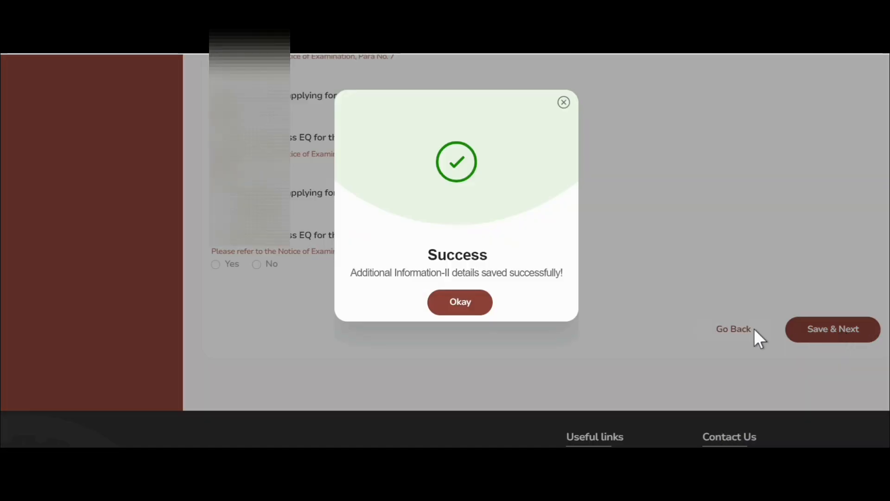
left_click(471, 296)
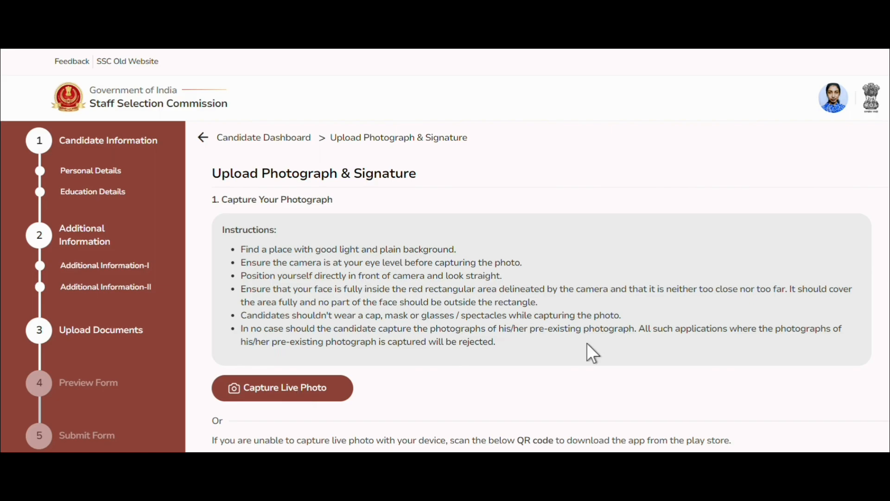
Go through the photograph and signature upload requirements, and save the photo and signature.
scroll(587, 344, "down", 5)
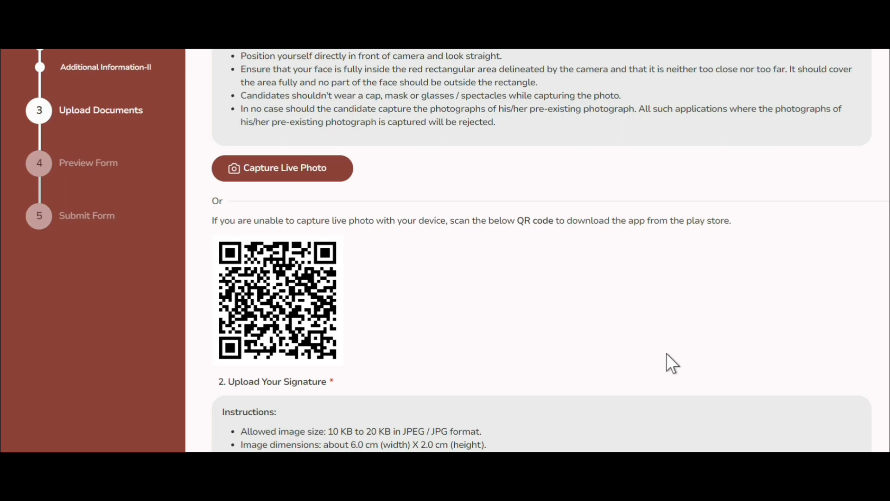
scroll(543, 231, "down", 5)
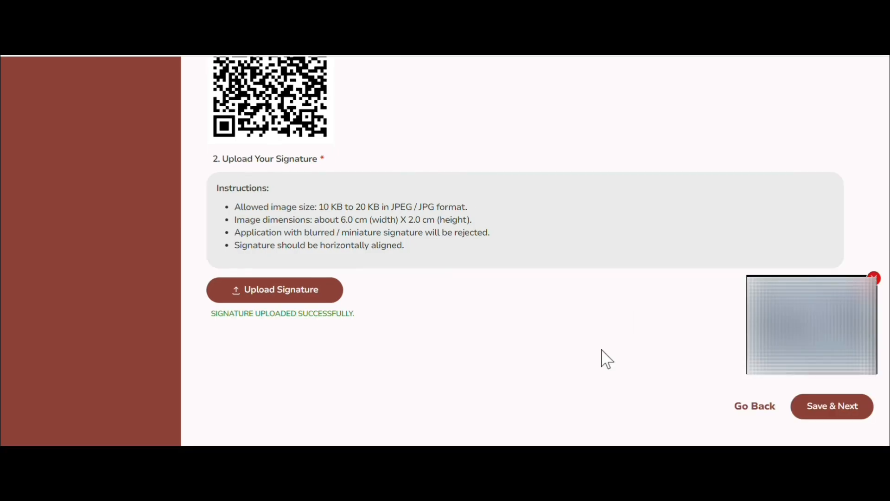
left_click(838, 408)
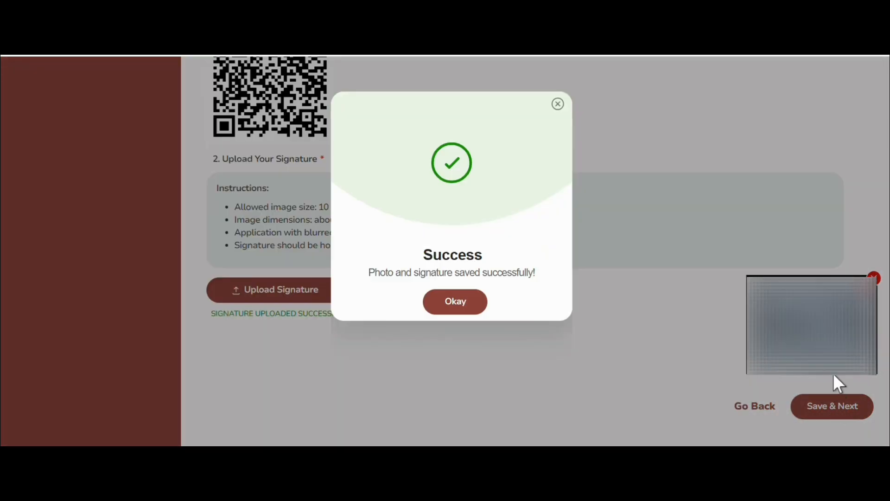
left_click(457, 307)
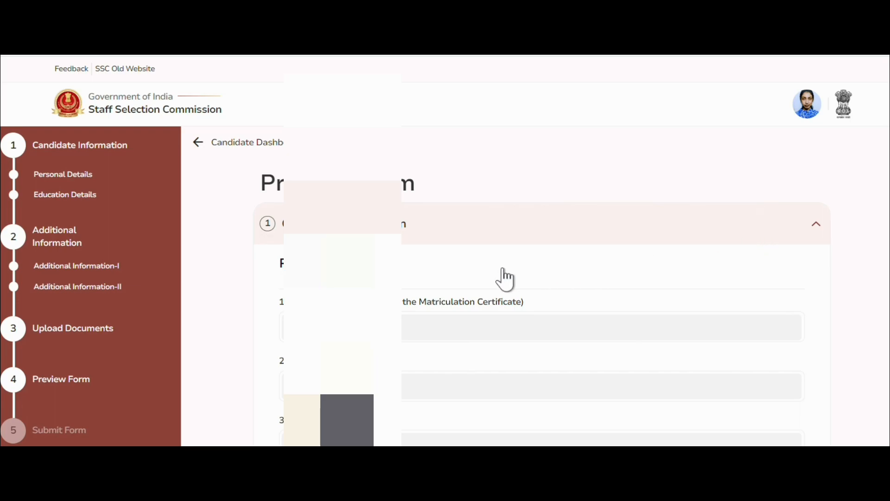
Review the application preview from the personal details through the uploaded photo and signature, and proceed to the declaration.
scroll(560, 279, "down", 9)
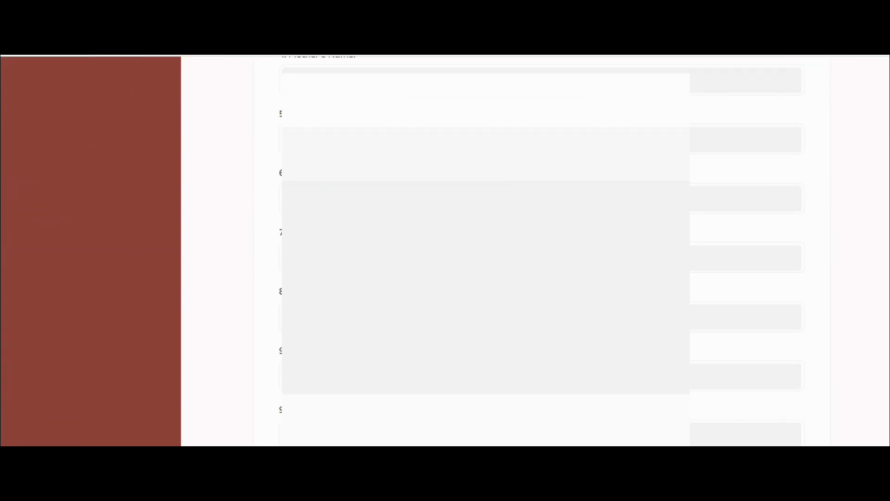
scroll(690, 261, "down", 7)
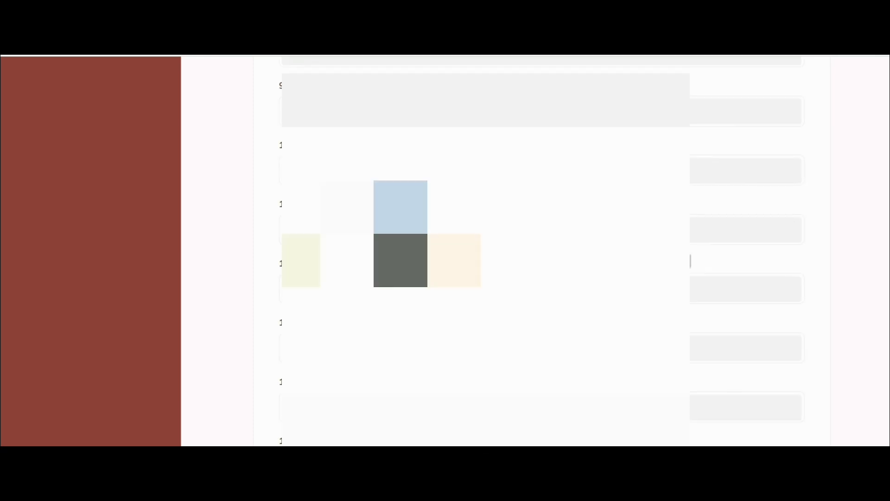
scroll(690, 261, "down", 1)
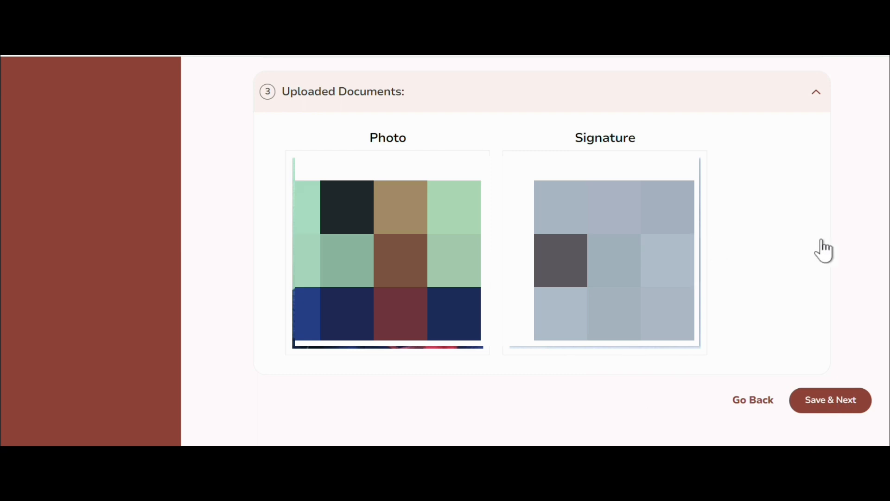
left_click(834, 400)
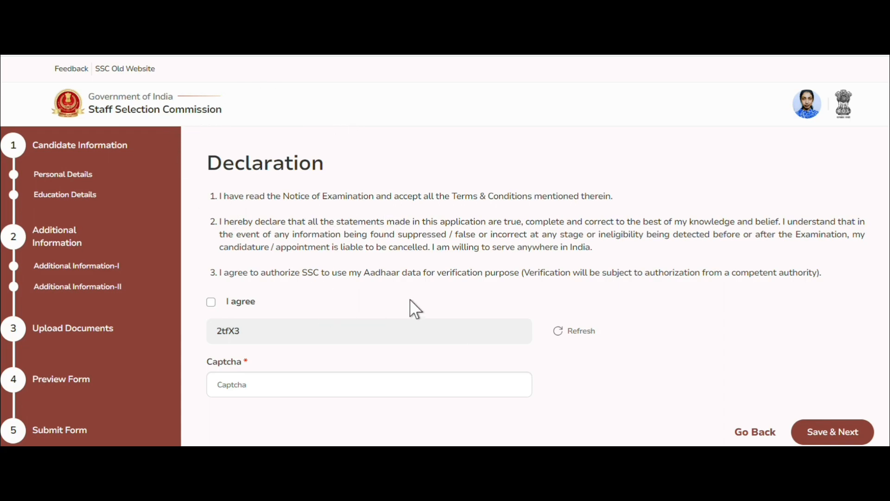
Agree to the declaration, enter the displayed captcha code, and submit the declaration.
left_click(211, 303)
left_click(275, 381)
type("2")
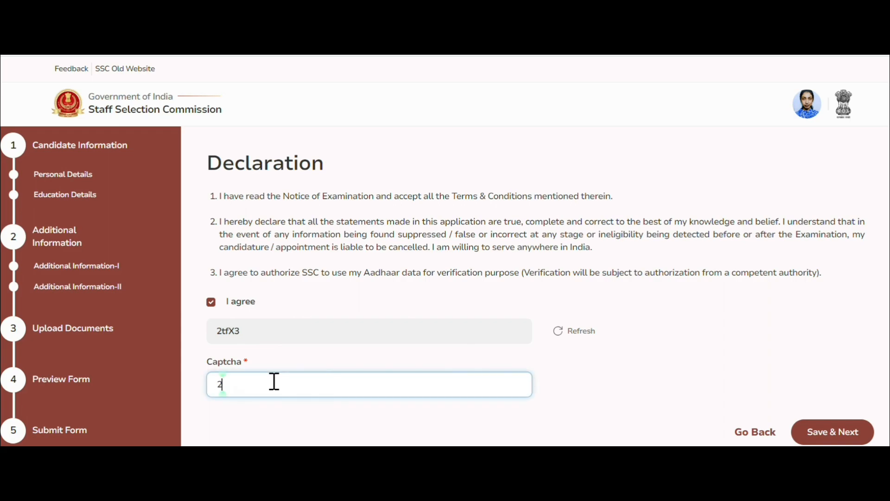
type("tfX3")
scroll(447, 307, "down", 3)
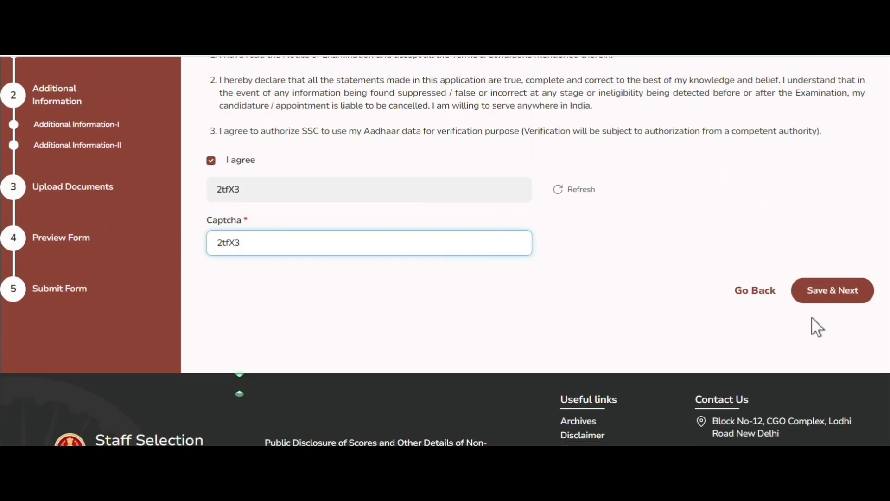
left_click(839, 293)
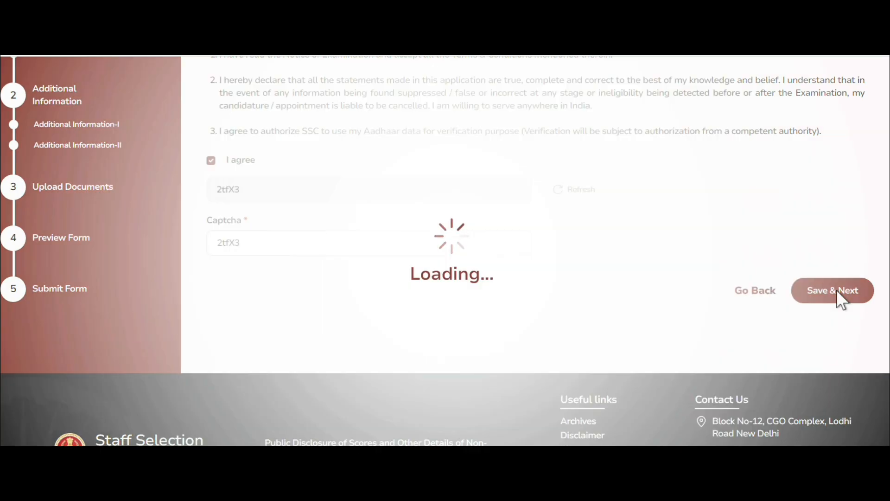